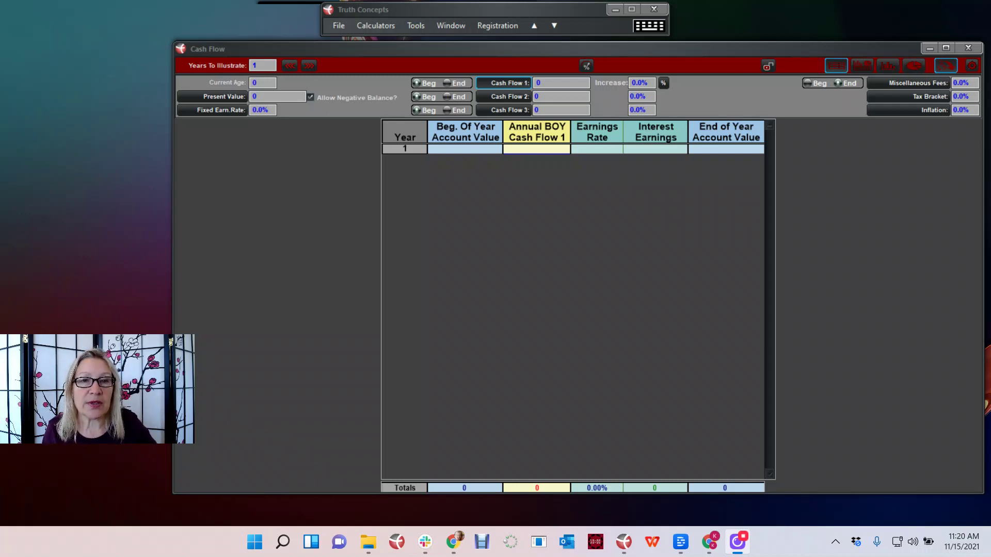
# - Set Years To Illustrate to 30 and Current Age to 40
pyautogui.click(260, 66)
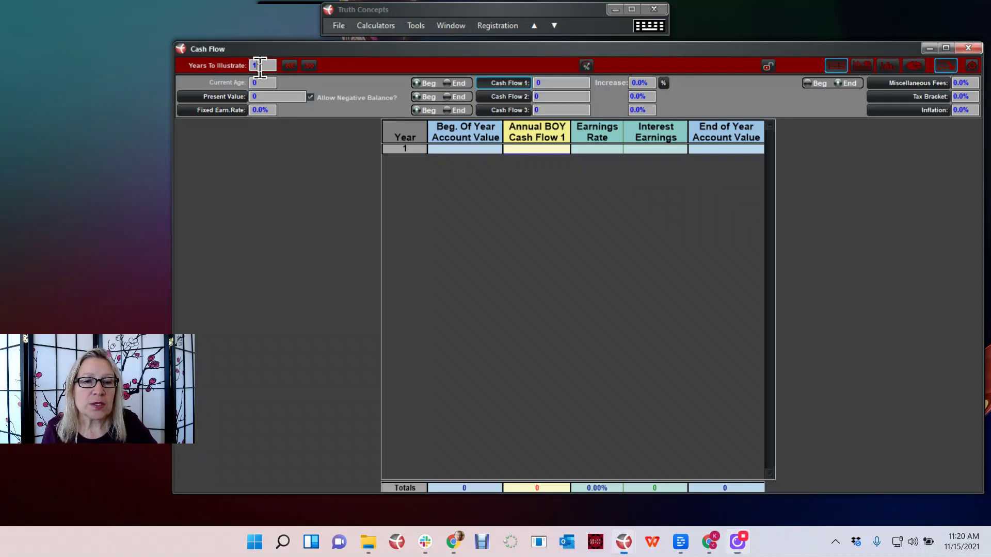
pyautogui.write('30')
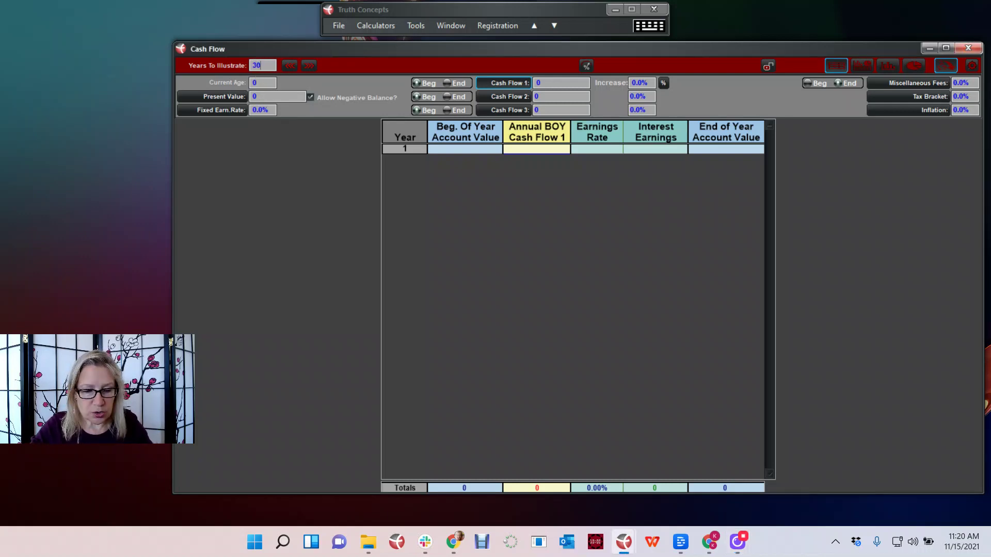
pyautogui.press('Tab')
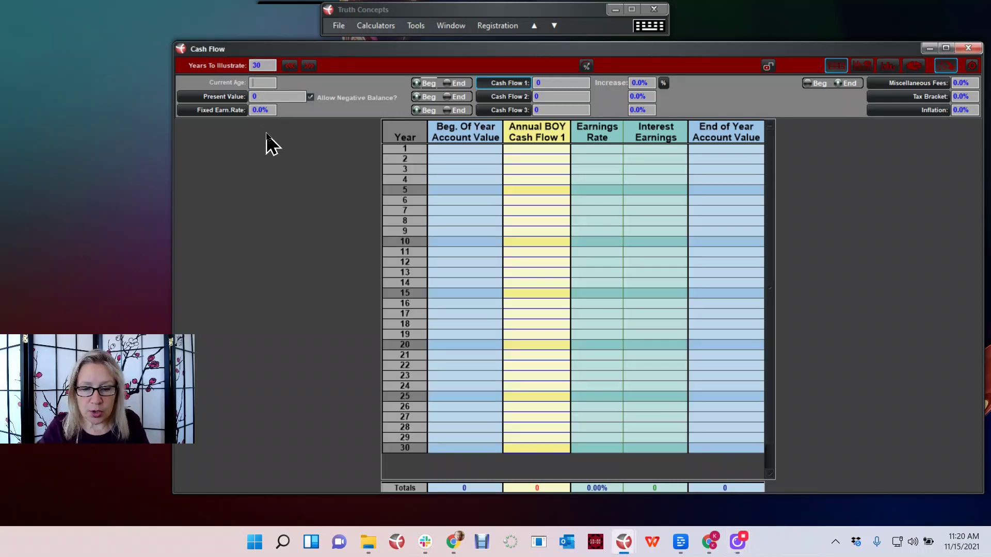
pyautogui.write('54')
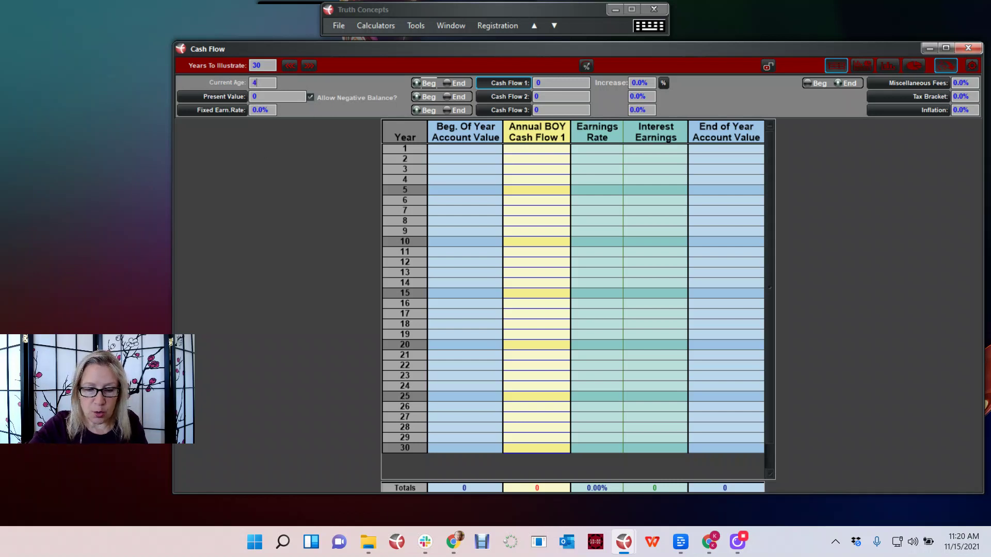
pyautogui.write('0')
pyautogui.press('Tab')
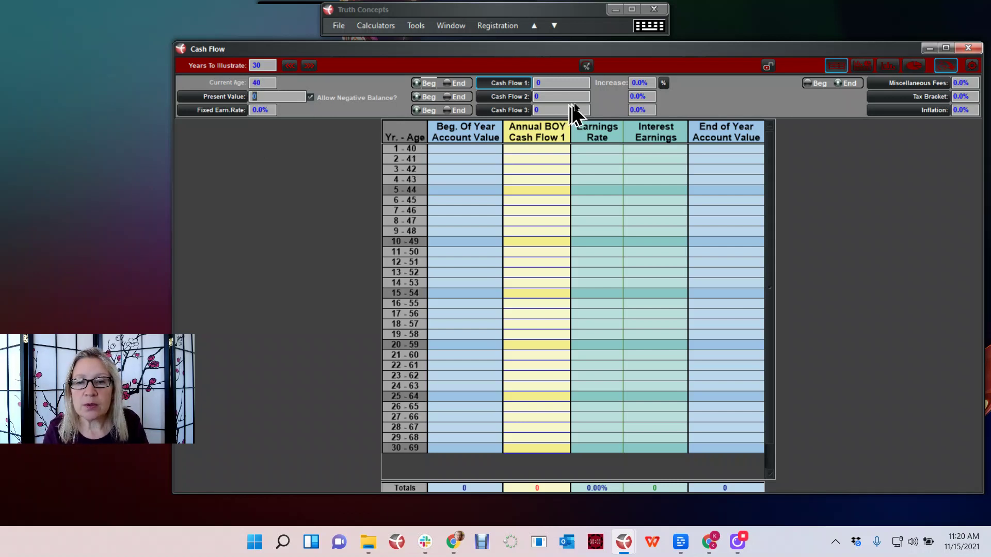
pyautogui.click(561, 84)
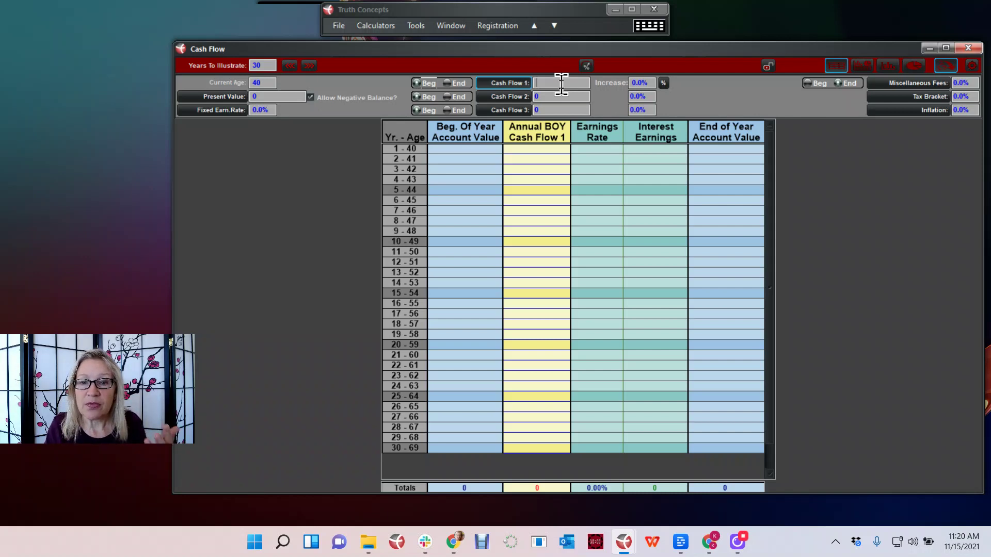
# - Enter -150,000 as Cash Flow 1 with a 4% yearly increase
pyautogui.write('-15')
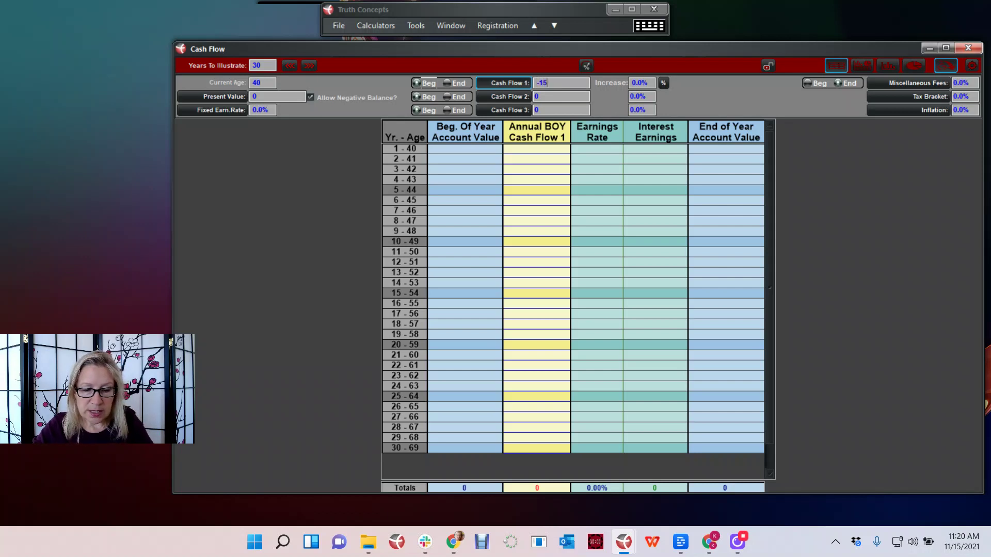
pyautogui.write('000')
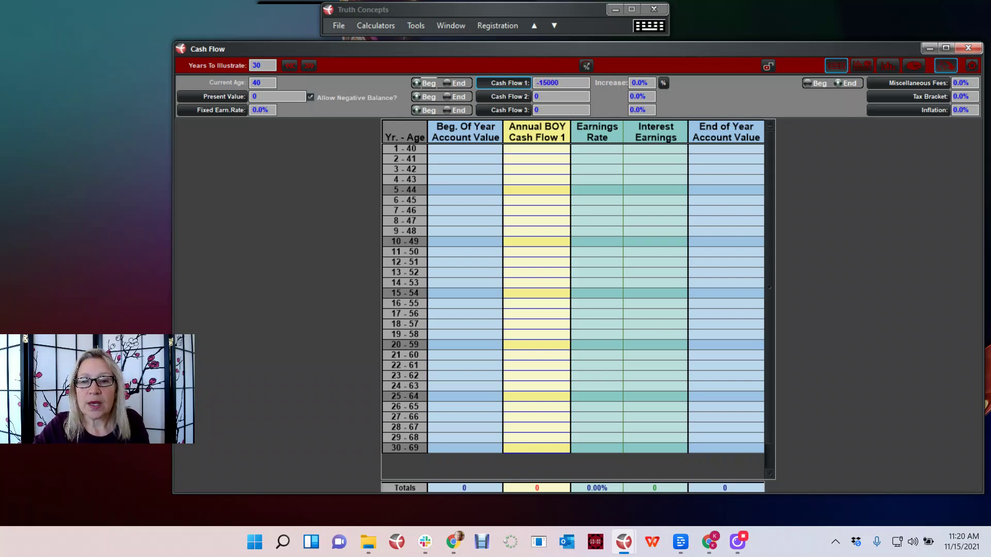
pyautogui.write('0')
pyautogui.press('Tab')
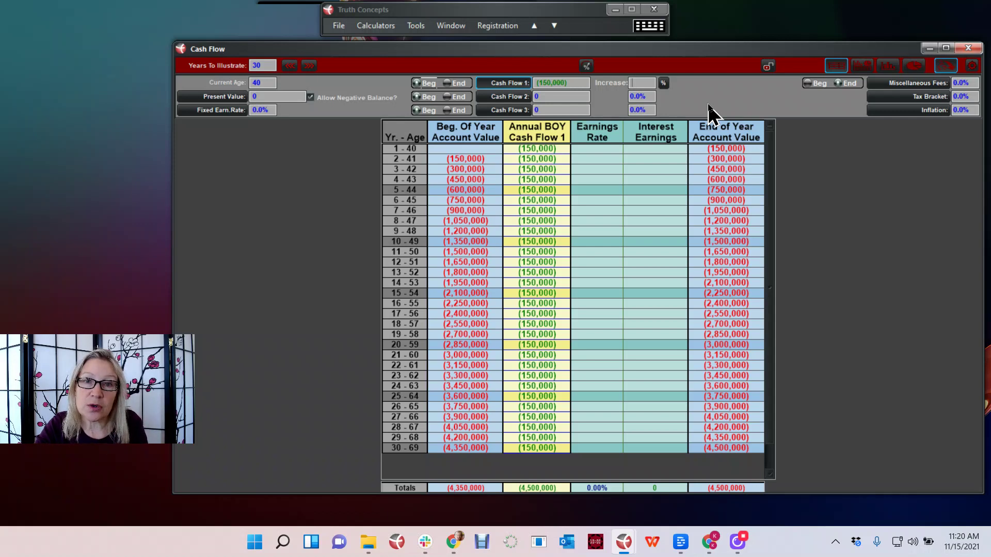
pyautogui.write('4')
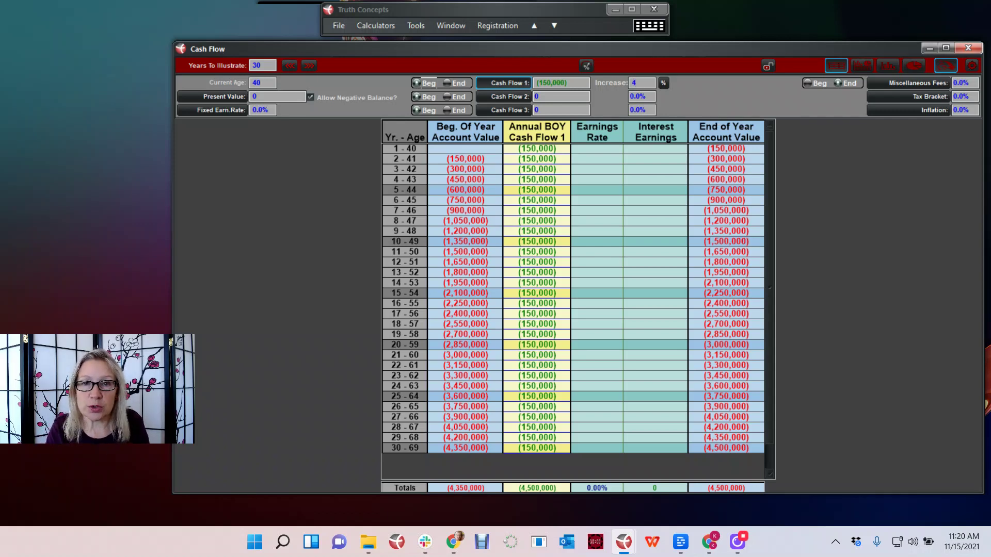
pyautogui.press('Tab')
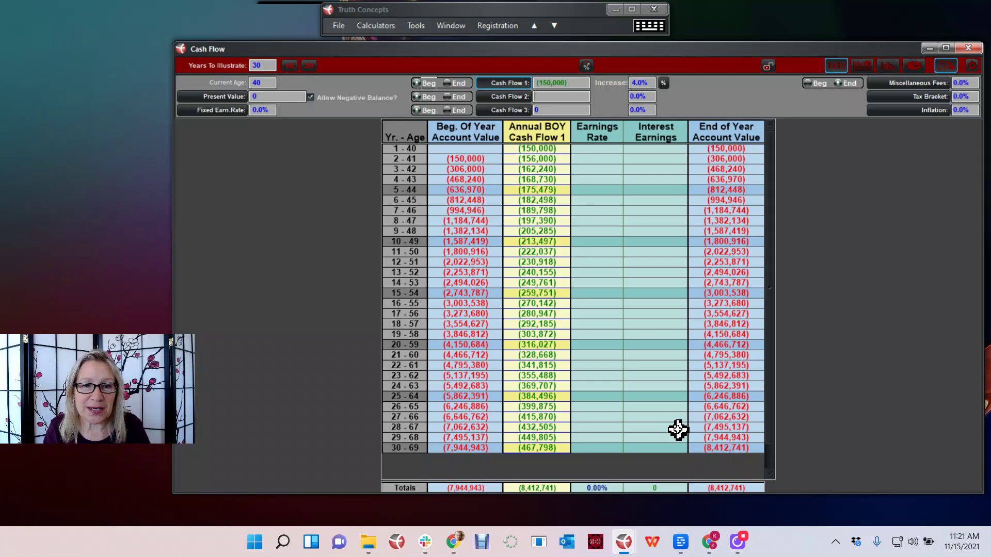
# - Switch Present Value to Automatic with a 5% fixed earnings rate, giving $3,930,428
pyautogui.click(209, 96)
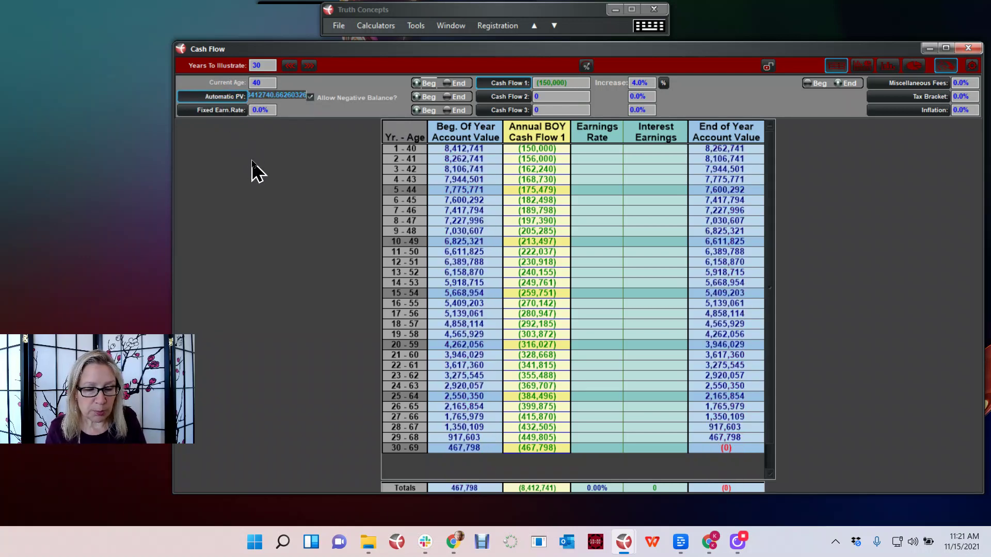
pyautogui.press('Tab')
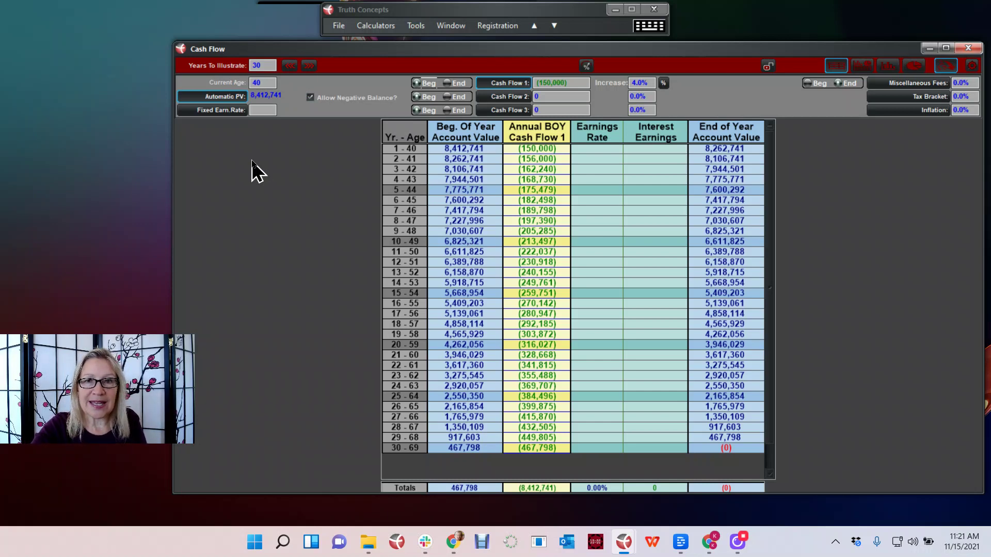
pyautogui.write('5')
pyautogui.press('Tab')
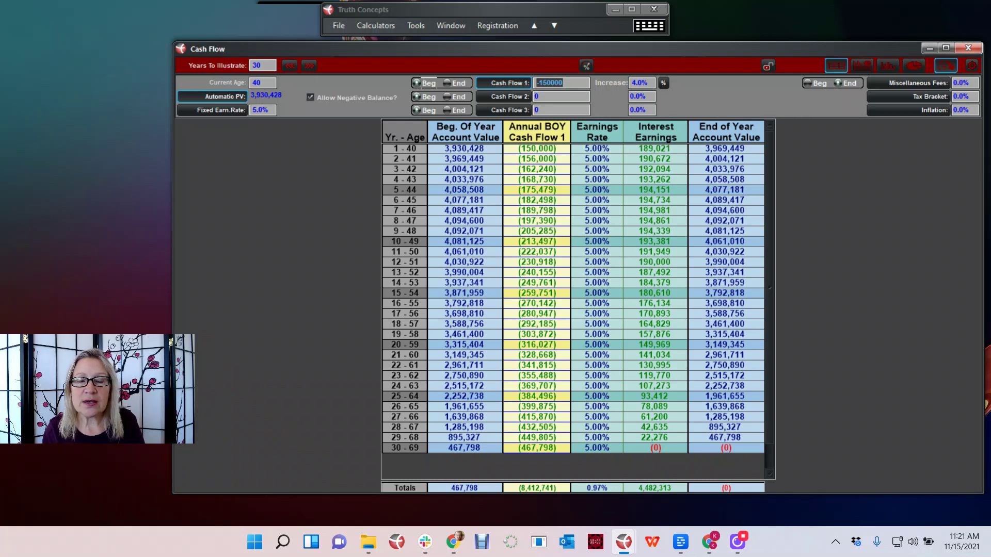